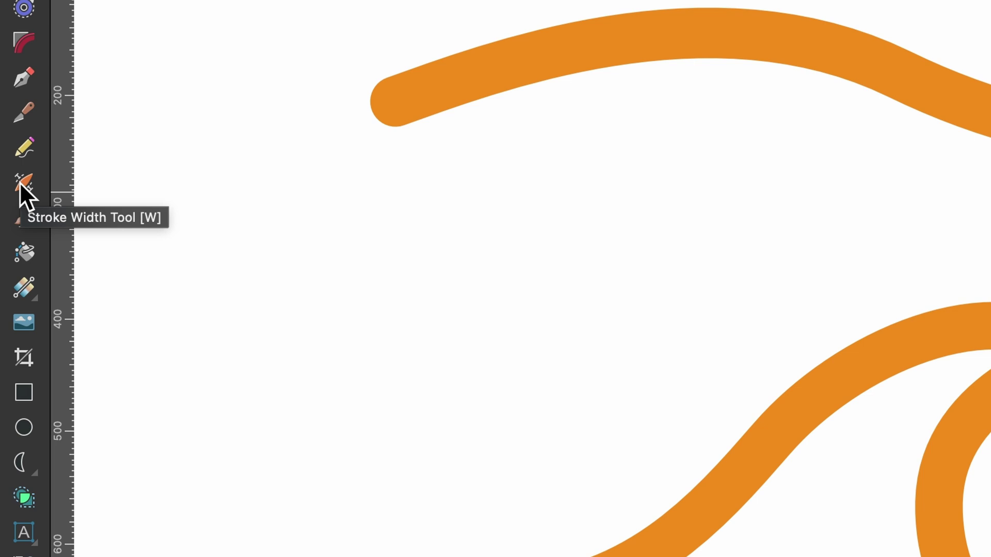
Step: Activate the Stroke Width Tool and add a width point near the middle of the upper open curve
{"action": "left_click", "coordinate": [20, 182]}
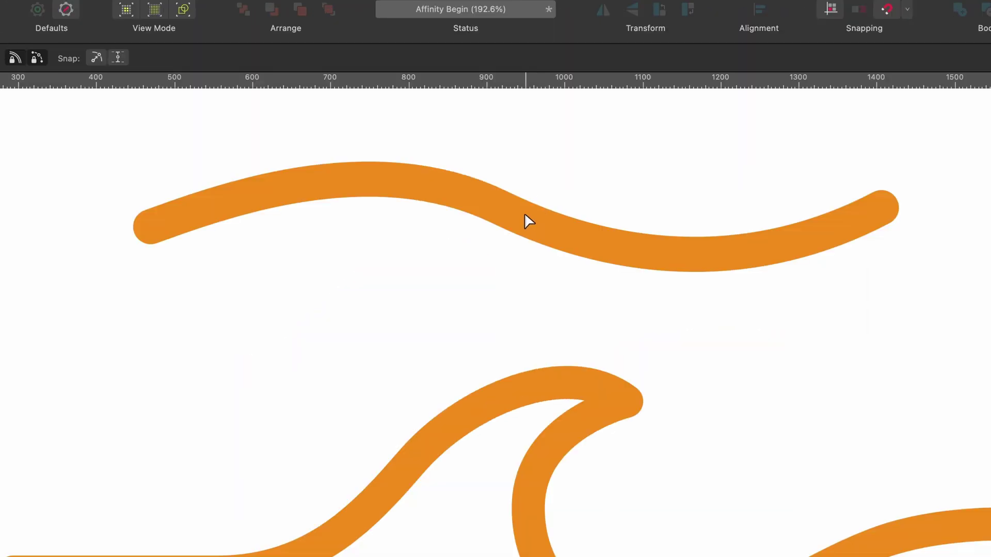
{"action": "left_click", "coordinate": [524, 215]}
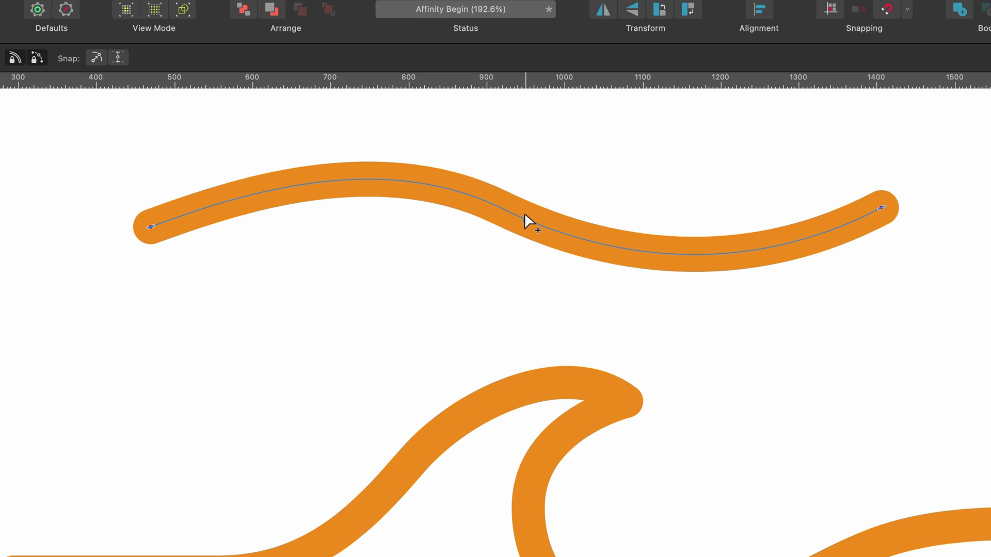
{"action": "scroll", "coordinate": [598, 253], "scroll_direction": "up", "scroll_amount": 2}
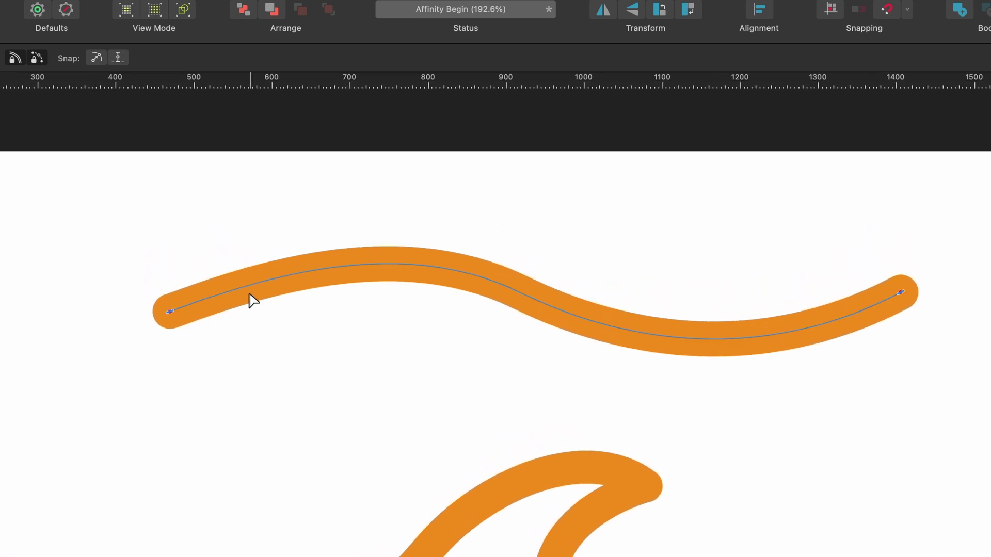
{"action": "left_click", "coordinate": [507, 286]}
{"action": "scroll", "coordinate": [522, 345], "scroll_direction": "up", "scroll_amount": 3}
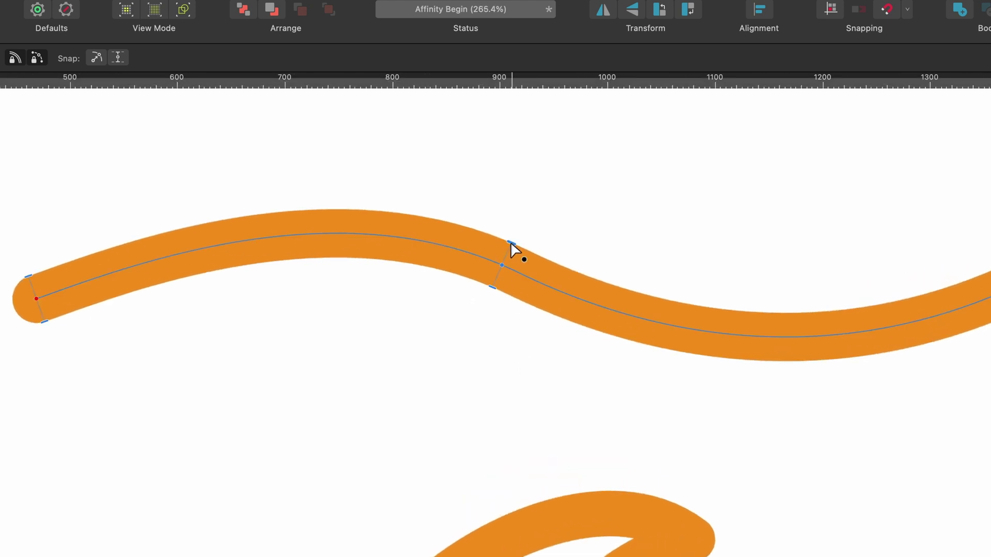
Step: Try changing the stroke width at the upper curve's middle width point and undo the change
{"action": "mouse_move", "coordinate": [509, 242]}
{"action": "left_mouse_down"}
{"action": "mouse_move", "coordinate": [506, 263]}
{"action": "mouse_move", "coordinate": [511, 243]}
{"action": "left_mouse_up"}
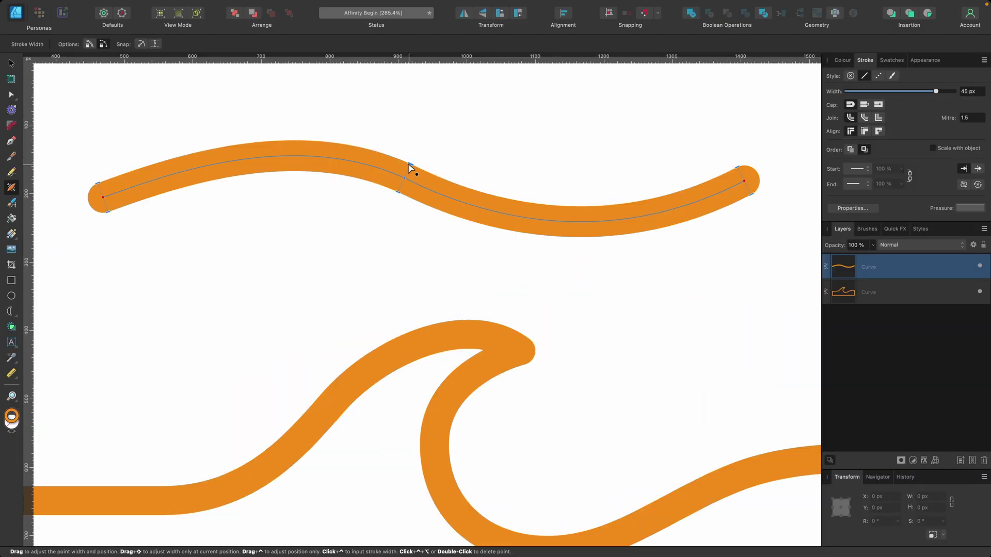
{"action": "mouse_move", "coordinate": [883, 350]}
{"action": "left_mouse_down"}
{"action": "mouse_move", "coordinate": [874, 380]}
{"action": "mouse_move", "coordinate": [886, 345]}
{"action": "left_mouse_up"}
{"action": "mouse_move", "coordinate": [413, 164]}
{"action": "left_mouse_down"}
{"action": "mouse_move", "coordinate": [440, 98]}
{"action": "mouse_move", "coordinate": [406, 168]}
{"action": "left_mouse_up"}
{"action": "key", "text": "super+z"}
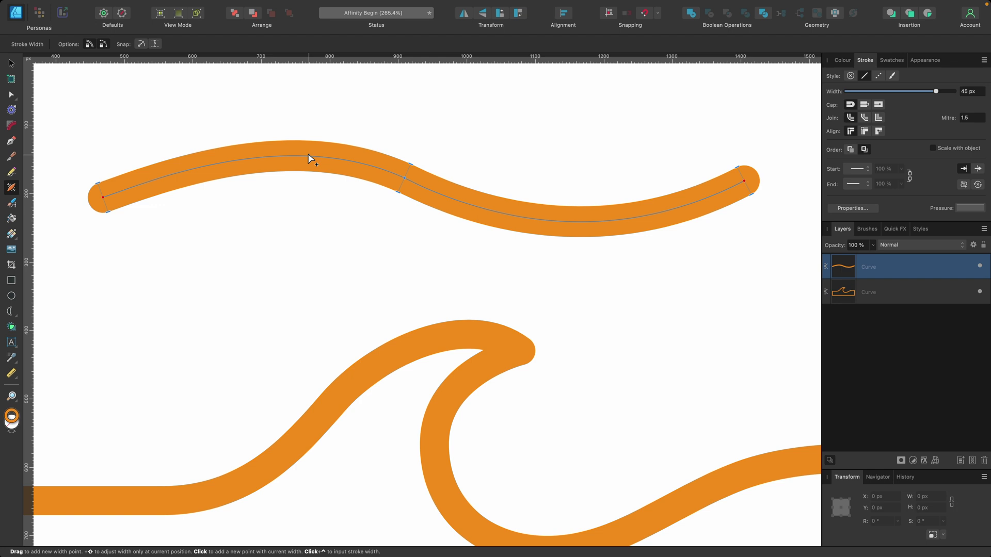
Step: Add width points near the crest and past the middle of the upper curve, and slide the middle one along the path
{"action": "left_click", "coordinate": [309, 156]}
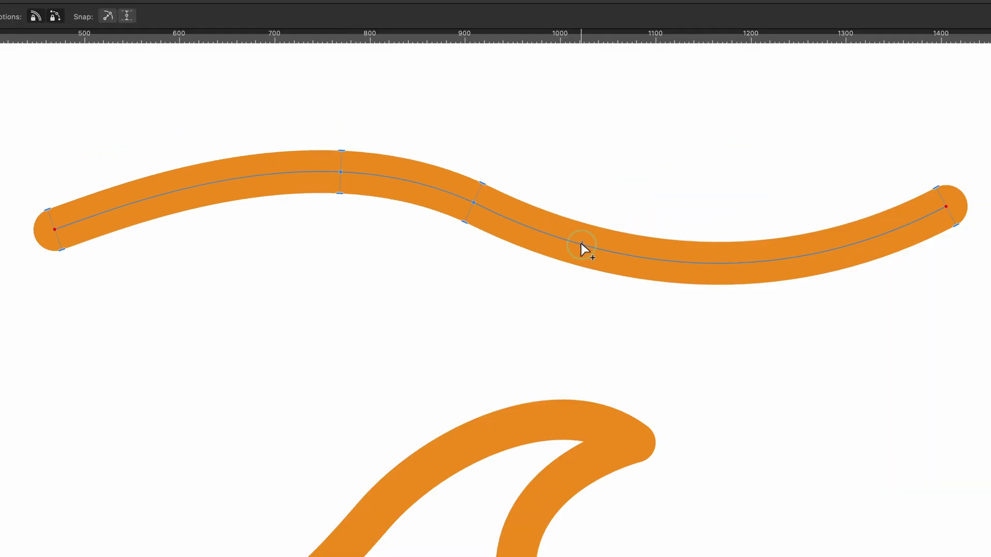
{"action": "left_click", "coordinate": [581, 244]}
{"action": "mouse_move", "coordinate": [473, 204]}
{"action": "left_mouse_down"}
{"action": "mouse_move", "coordinate": [555, 218]}
{"action": "mouse_move", "coordinate": [609, 243]}
{"action": "mouse_move", "coordinate": [566, 239]}
{"action": "mouse_move", "coordinate": [592, 246]}
{"action": "mouse_move", "coordinate": [519, 207]}
{"action": "mouse_move", "coordinate": [521, 199]}
{"action": "mouse_move", "coordinate": [509, 221]}
{"action": "mouse_move", "coordinate": [522, 169]}
{"action": "mouse_move", "coordinate": [499, 223]}
{"action": "mouse_move", "coordinate": [518, 127]}
{"action": "left_mouse_up"}
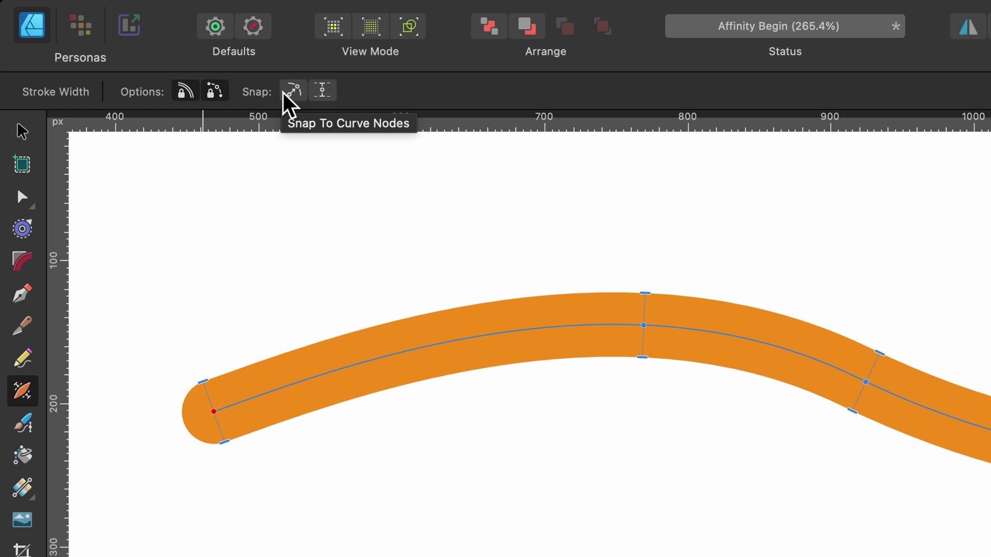
Step: Enable Snap To Curve Nodes and Snap To Widths On Same Curve, aligning the upper curve's width points with its nodes
{"action": "left_click", "coordinate": [283, 93]}
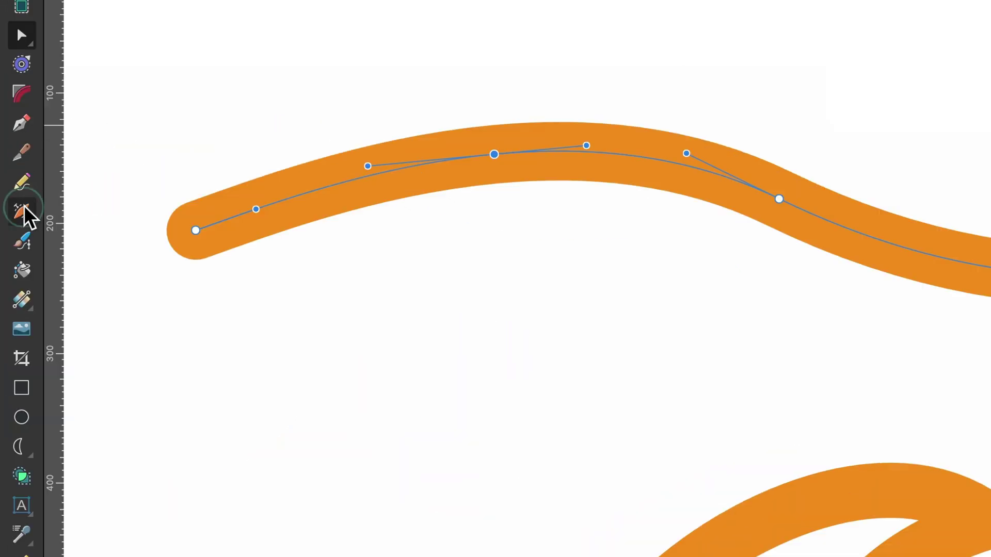
{"action": "left_click", "coordinate": [23, 212]}
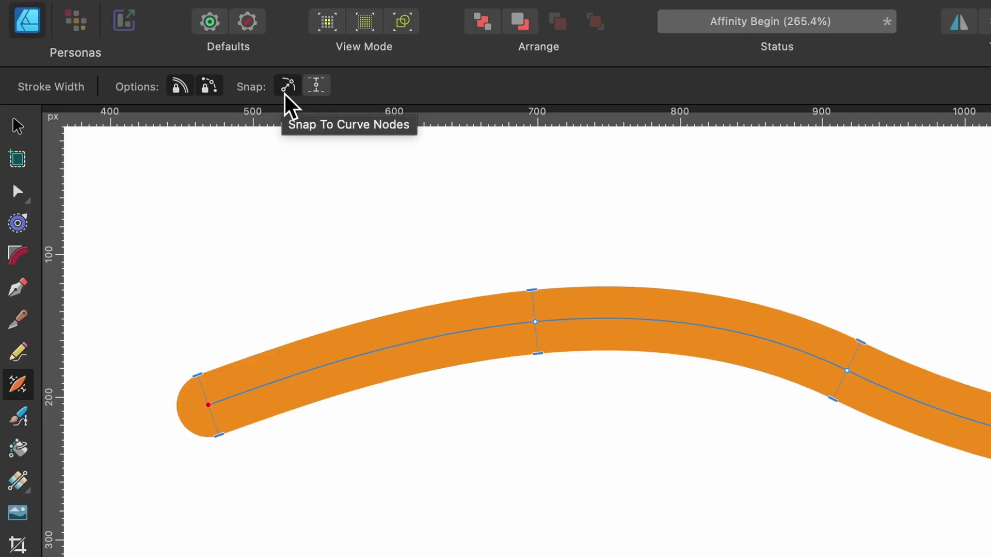
{"action": "left_click", "coordinate": [315, 89]}
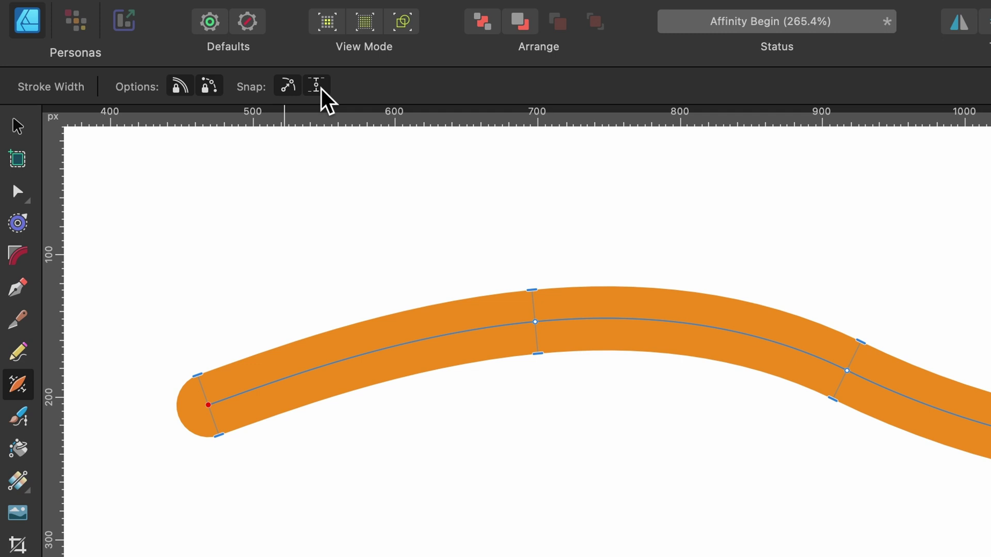
Step: Turn off Lock Line Weight and widen the stroke at the upper curve's middle width point
{"action": "left_click", "coordinate": [179, 87]}
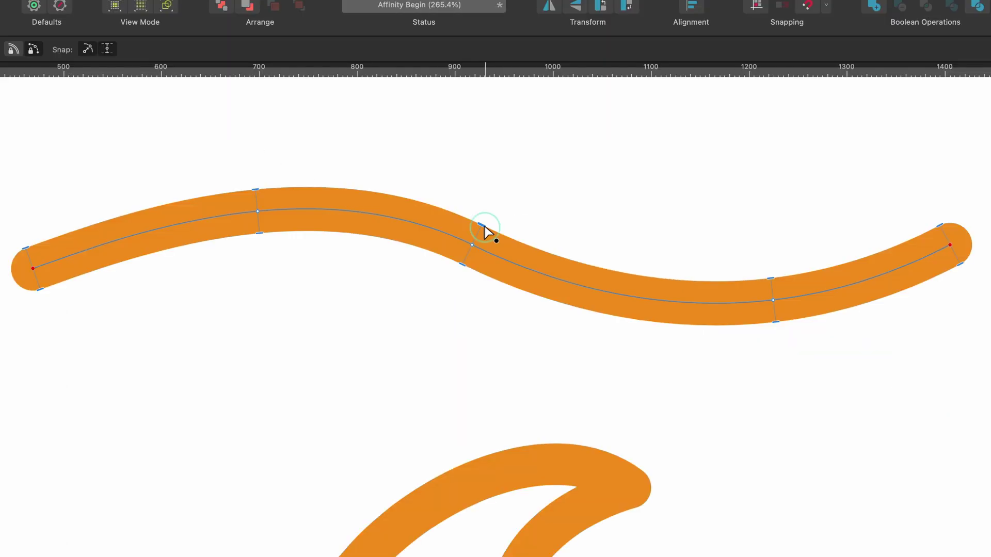
{"action": "left_click_drag", "start_coordinate": [484, 226], "coordinate": [491, 189]}
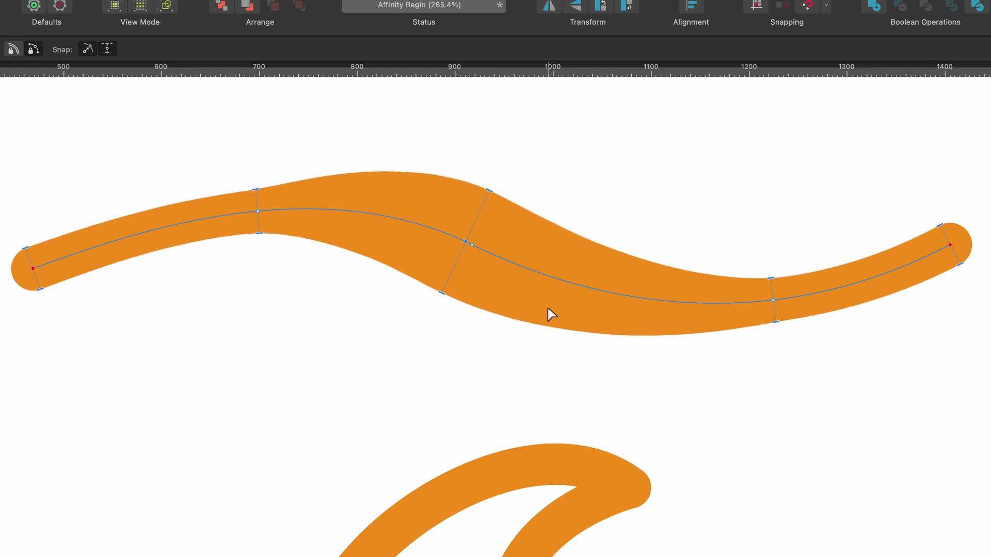
Step: Add a width point near the upper curve's right end and widen the stroke there to match the middle point's width
{"action": "left_click", "coordinate": [855, 283]}
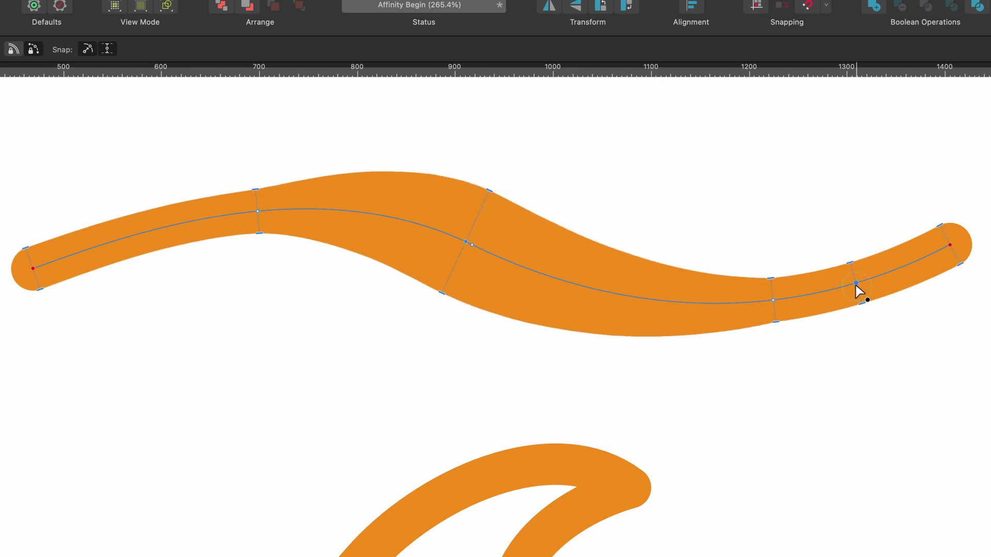
{"action": "mouse_move", "coordinate": [849, 262]}
{"action": "left_mouse_down"}
{"action": "mouse_move", "coordinate": [833, 230]}
{"action": "mouse_move", "coordinate": [850, 256]}
{"action": "mouse_move", "coordinate": [841, 232]}
{"action": "left_mouse_up"}
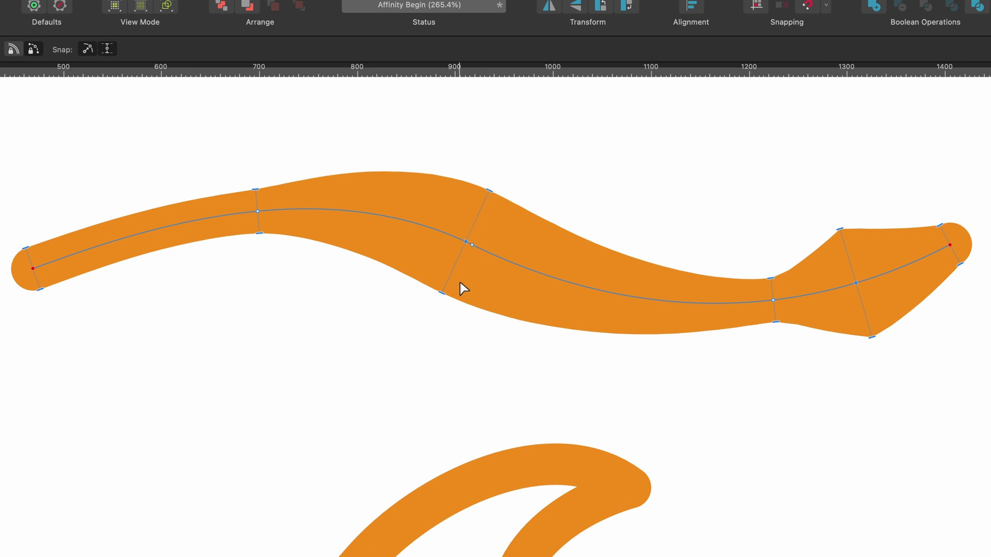
{"action": "left_click", "coordinate": [842, 228]}
{"action": "mouse_move", "coordinate": [843, 232]}
{"action": "left_mouse_down"}
{"action": "mouse_move", "coordinate": [854, 259]}
{"action": "mouse_move", "coordinate": [844, 230]}
{"action": "left_mouse_up"}
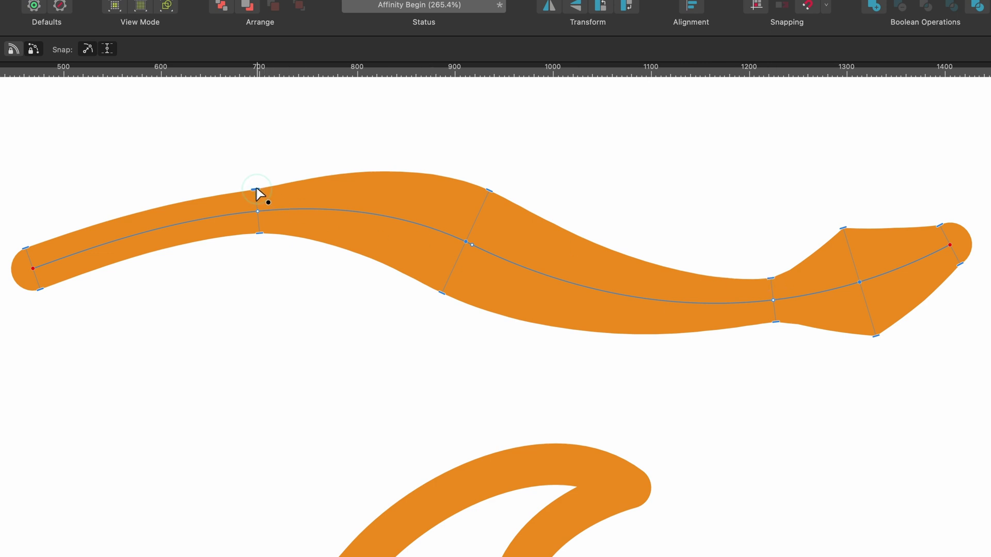
{"action": "mouse_move", "coordinate": [255, 190]}
{"action": "left_mouse_down"}
{"action": "mouse_move", "coordinate": [254, 167]}
{"action": "mouse_move", "coordinate": [256, 185]}
{"action": "left_mouse_up"}
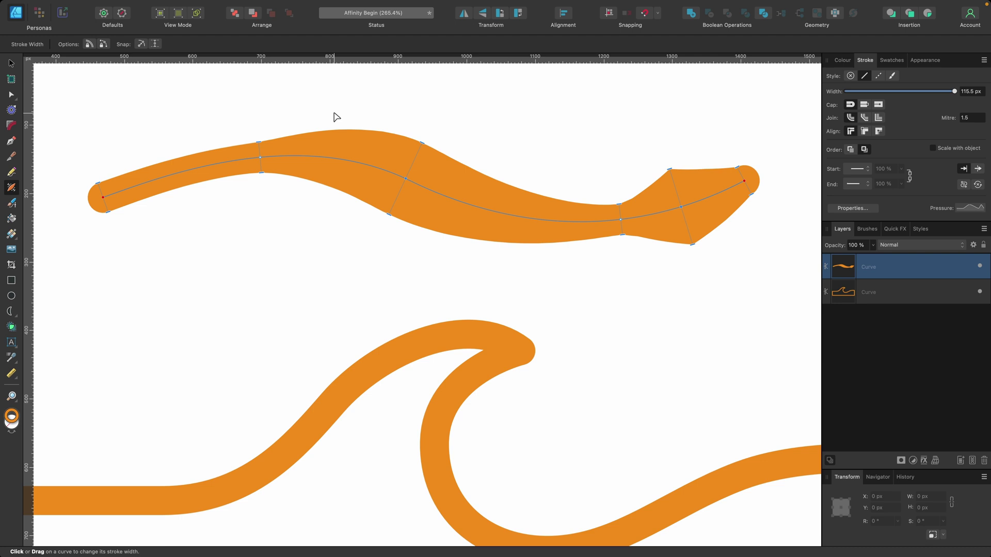
Step: Narrow the stroke at the upper curve's middle and, with Lock Line Weight turned on, taper both ends to sharp points
{"action": "left_click_drag", "start_coordinate": [424, 144], "coordinate": [419, 159]}
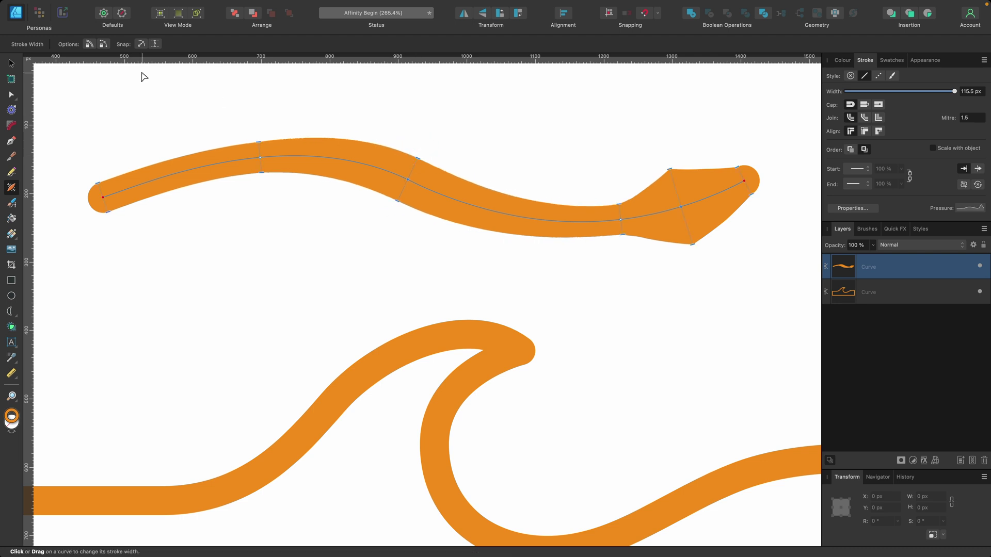
{"action": "left_click", "coordinate": [89, 44]}
{"action": "left_click_drag", "start_coordinate": [98, 188], "coordinate": [110, 206]}
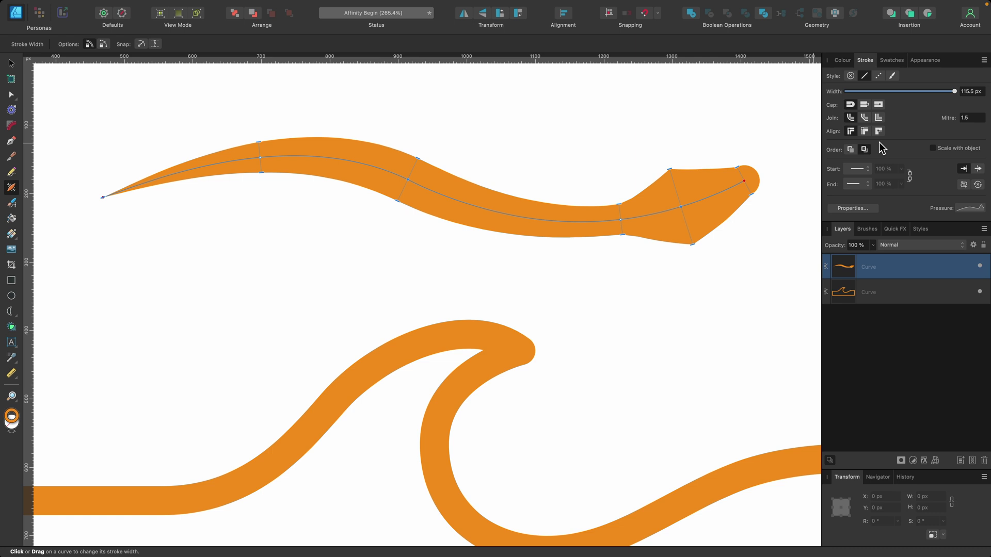
{"action": "left_click_drag", "start_coordinate": [739, 169], "coordinate": [760, 206]}
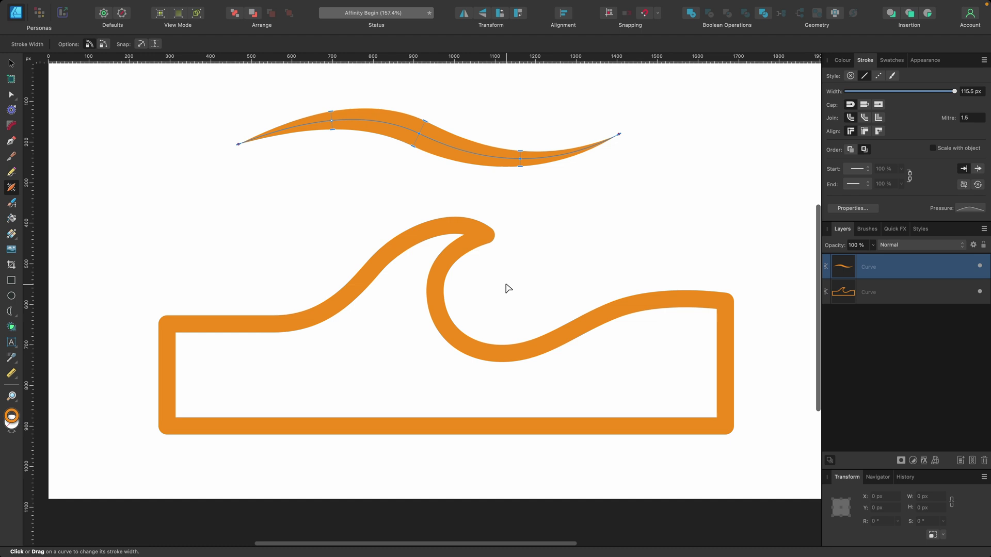
Step: Select the closed wave outline, enable Snap To Curve Nodes, and add width points on the wave's back and lower curl
{"action": "scroll", "coordinate": [506, 287], "scroll_direction": "up", "scroll_amount": 3}
{"action": "scroll", "coordinate": [495, 302], "scroll_direction": "right", "scroll_amount": 1}
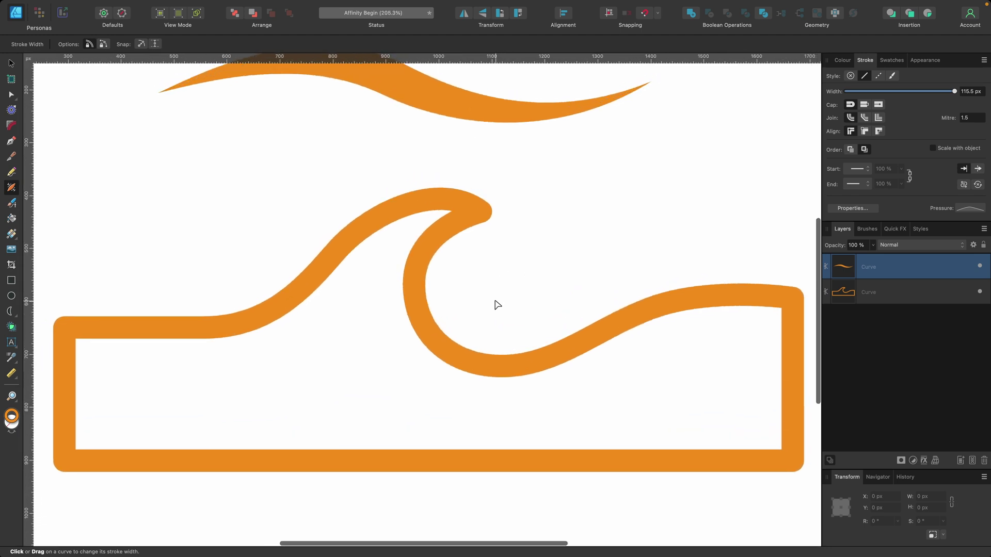
{"action": "left_click", "coordinate": [416, 284]}
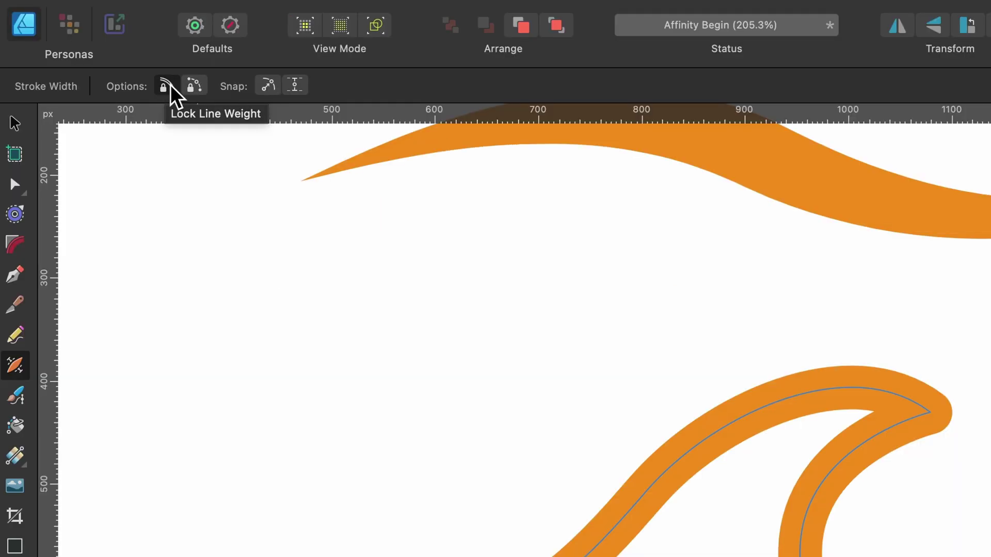
{"action": "left_click", "coordinate": [256, 89]}
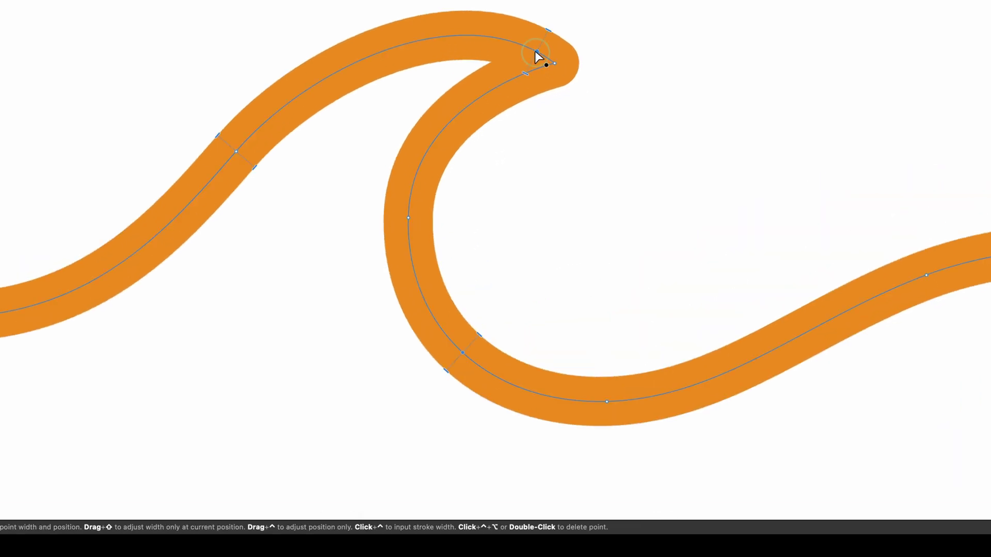
Step: Add a width point at the wave's tip, narrow the stroke there, and thin the stroke around the outline's rectangular base
{"action": "left_click", "coordinate": [536, 51]}
{"action": "left_click_drag", "start_coordinate": [546, 29], "coordinate": [541, 47]}
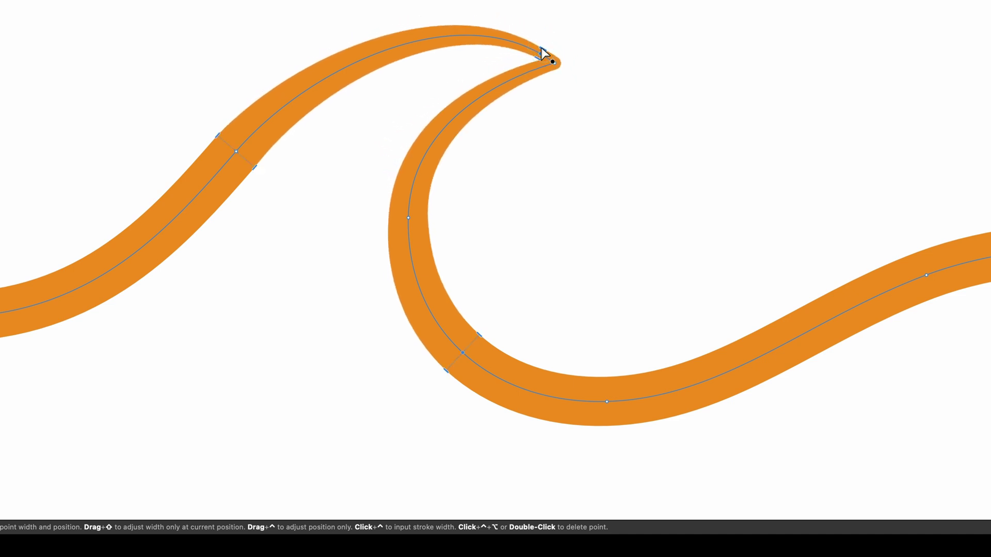
{"action": "key", "text": "super+0"}
{"action": "scroll", "coordinate": [717, 213], "scroll_direction": "right", "scroll_amount": 3}
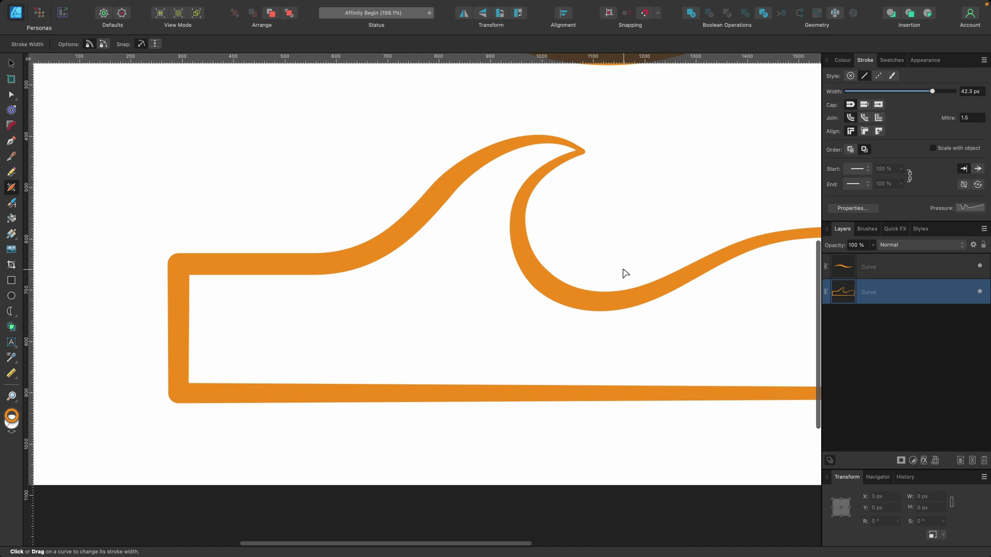
{"action": "scroll", "coordinate": [366, 289], "scroll_direction": "right", "scroll_amount": 3}
{"action": "scroll", "coordinate": [170, 261], "scroll_direction": "left", "scroll_amount": 1}
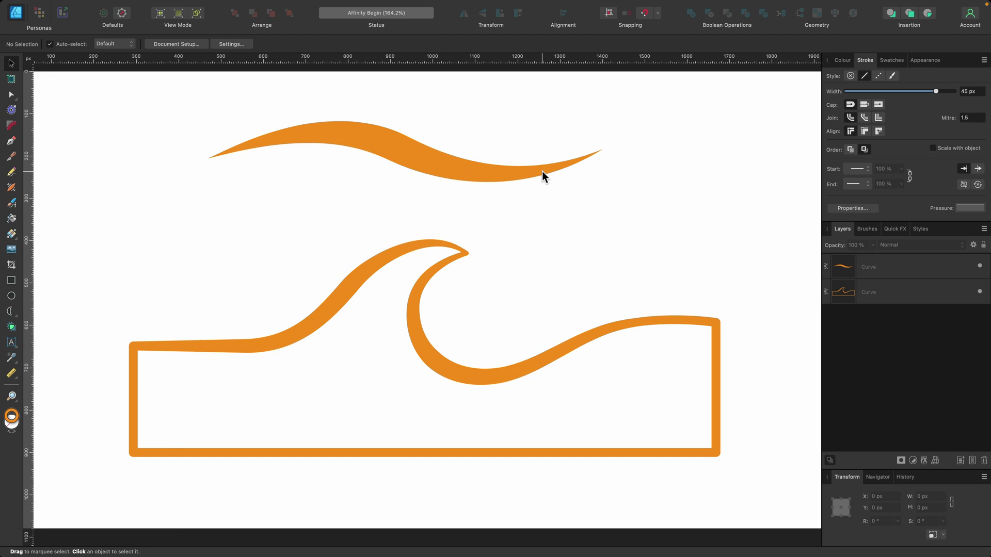
Step: Examine the stroke pressure graph of the tapered upper curve, then close it and deselect the curve
{"action": "left_click", "coordinate": [551, 130]}
{"action": "left_click", "coordinate": [535, 233]}
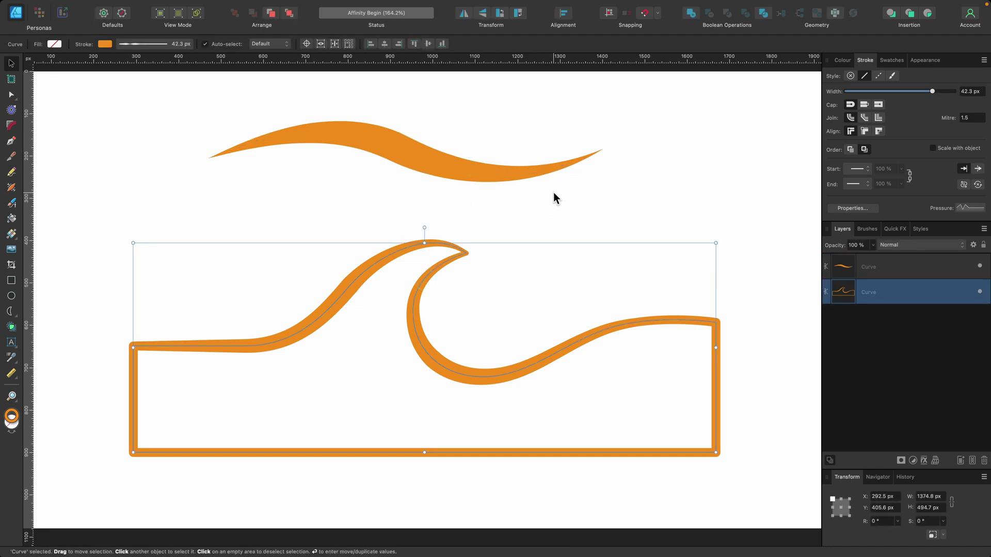
{"action": "left_click", "coordinate": [501, 173]}
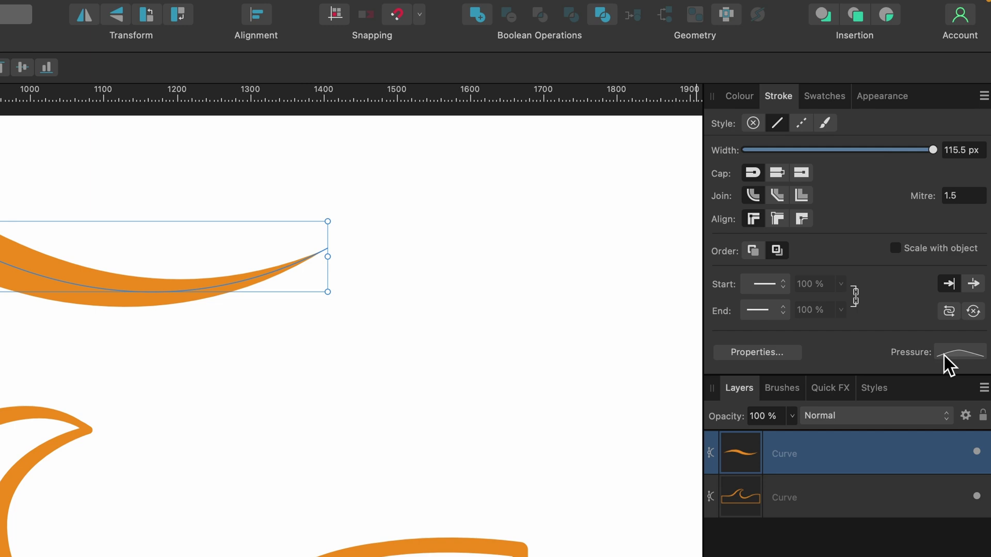
{"action": "left_click", "coordinate": [944, 355]}
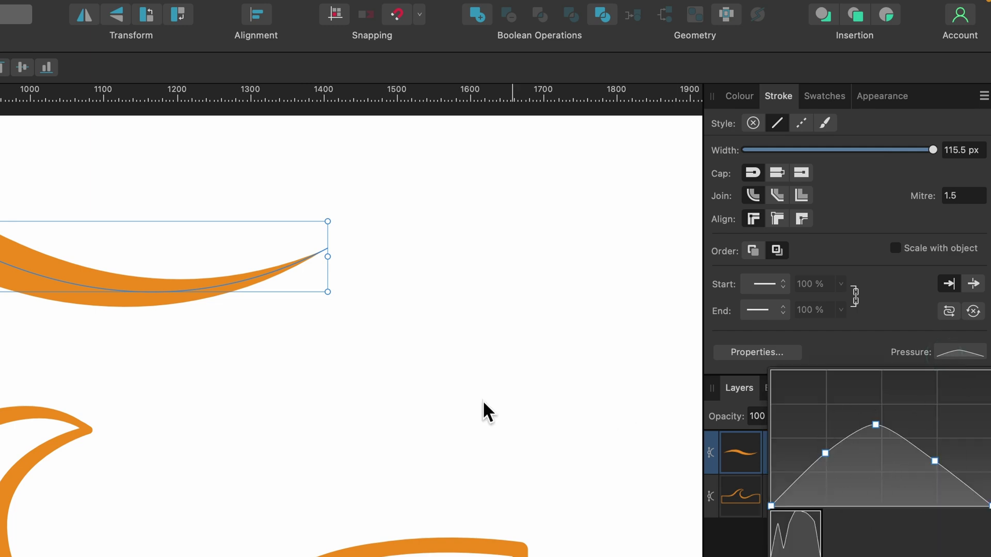
{"action": "left_click", "coordinate": [429, 408]}
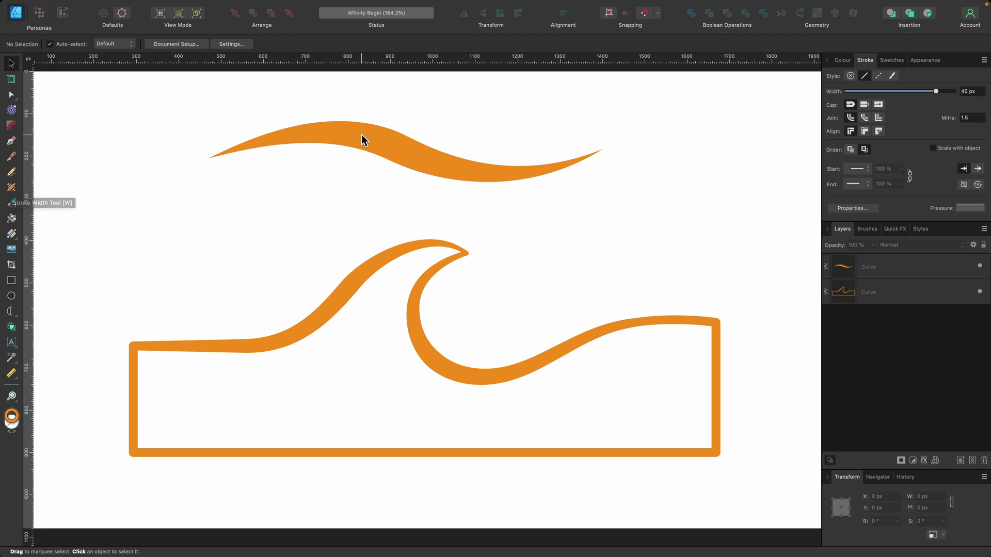
{"action": "left_click", "coordinate": [871, 71]}
{"action": "left_click", "coordinate": [822, 354]}
Step: Compare the stroke pressure graphs of the upper curve and the closed wave outline
{"action": "left_click", "coordinate": [418, 154]}
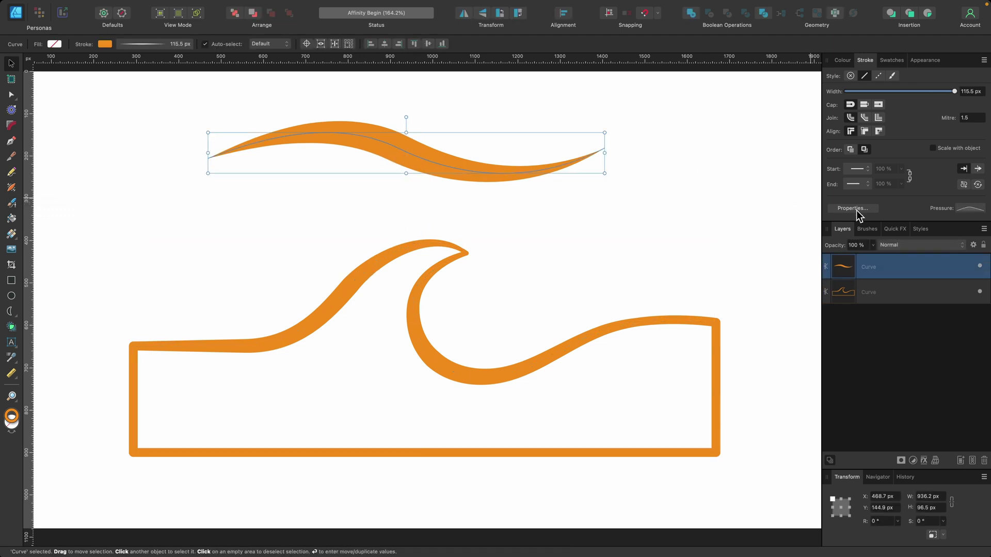
{"action": "left_click", "coordinate": [970, 208]}
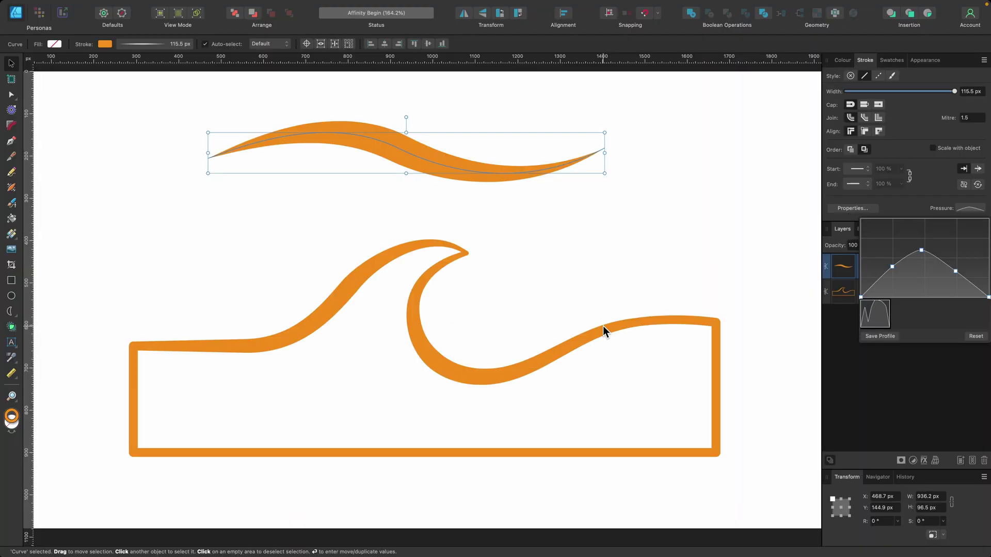
{"action": "left_click", "coordinate": [314, 489]}
{"action": "left_click", "coordinate": [964, 205]}
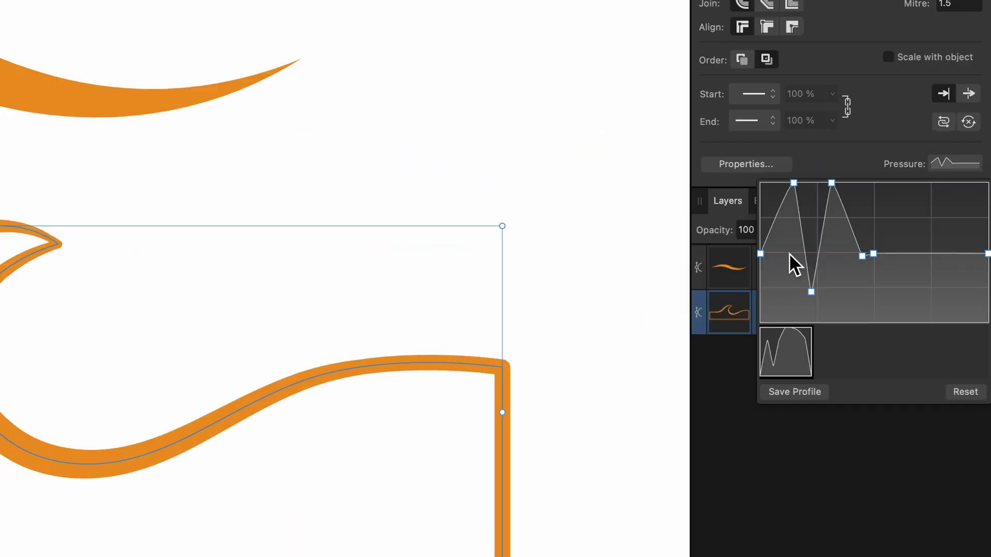